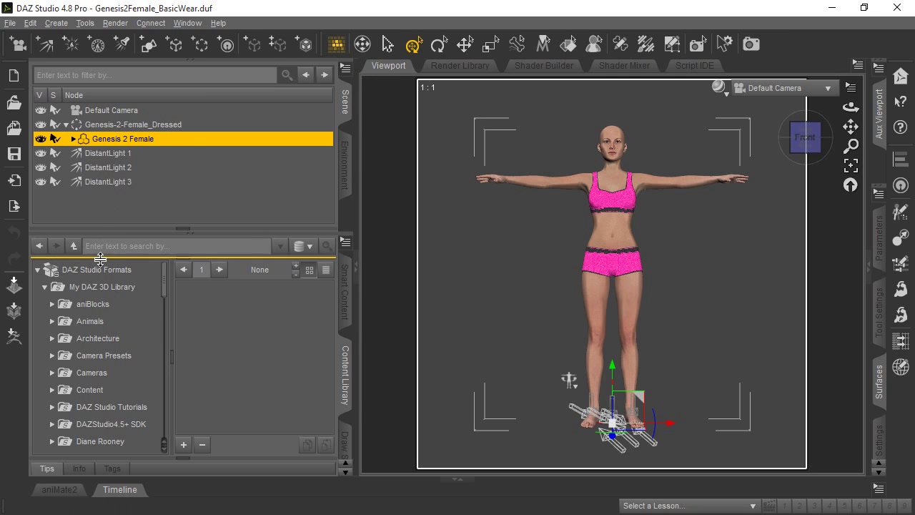
Step: Browse My DAZ 3D Library > Shaders > DLD Stone Shaders and open the Polished folder
left_click(73, 292)
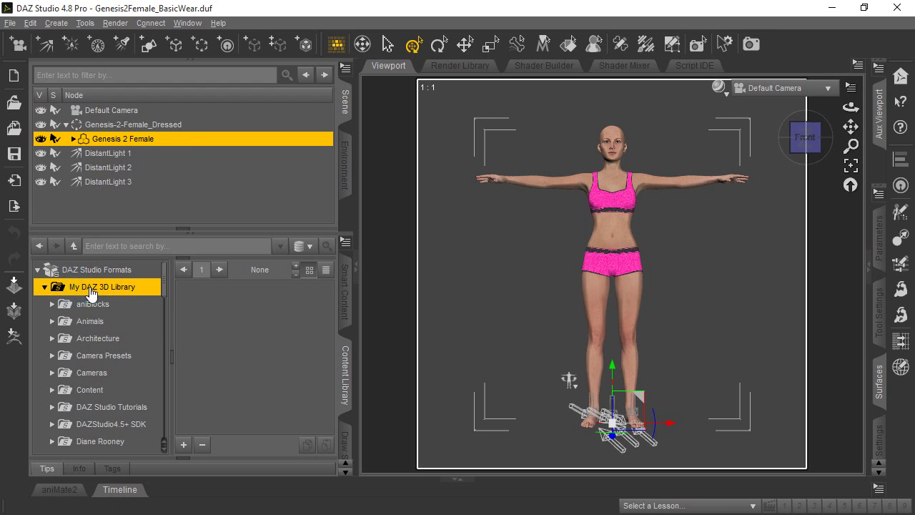
scroll(111, 292, "down", 8)
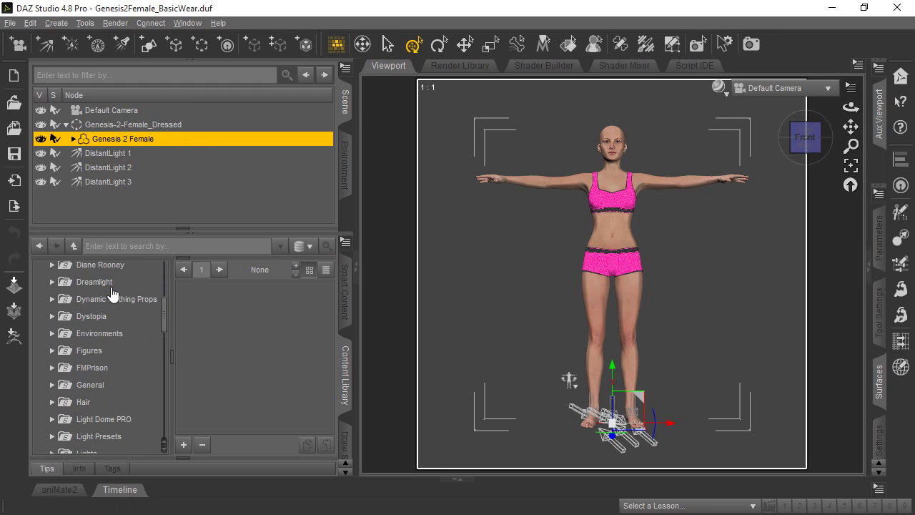
scroll(104, 312, "down", 4)
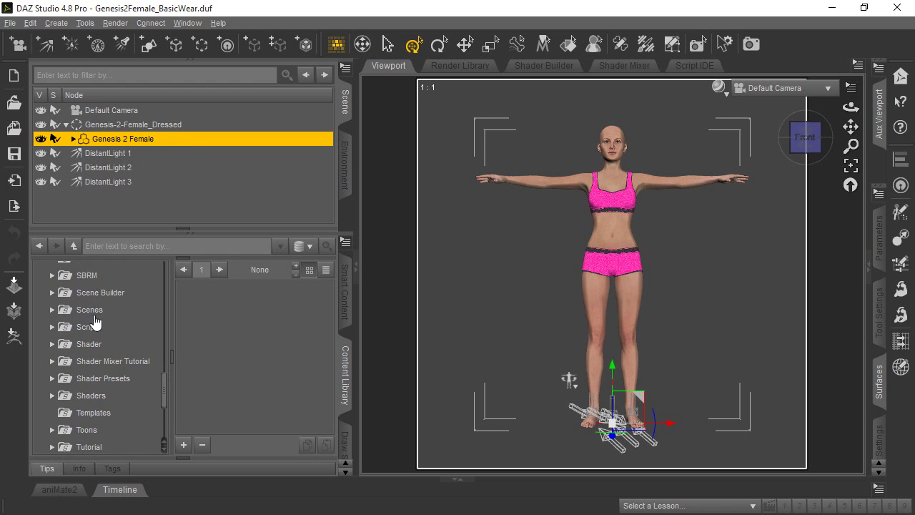
left_click(81, 363)
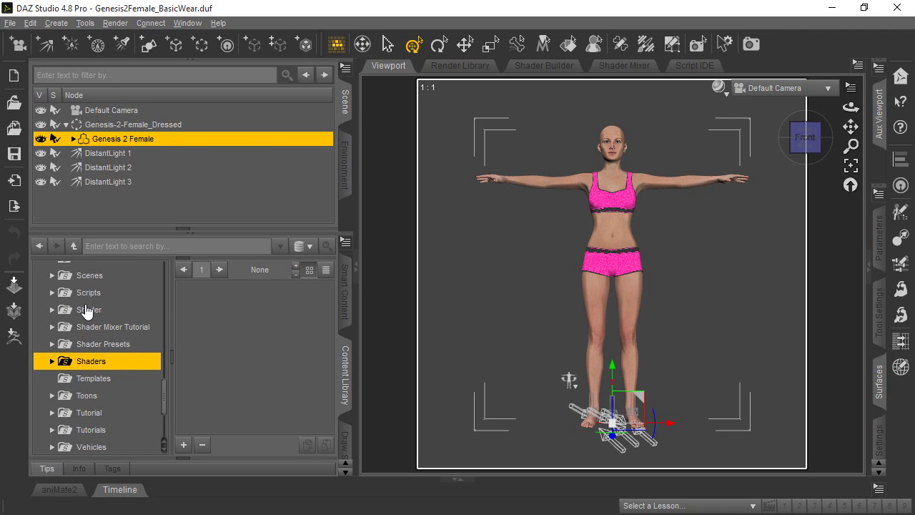
left_click(51, 362)
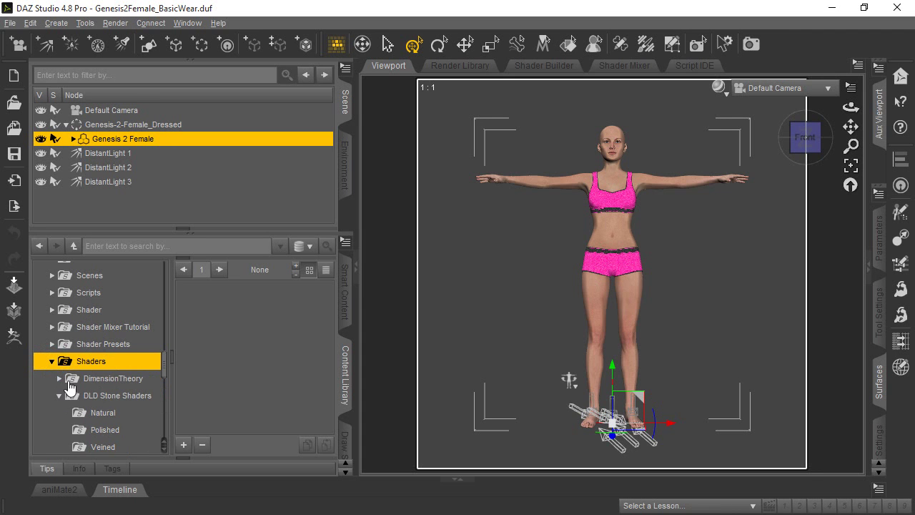
scroll(110, 356, "down", 3)
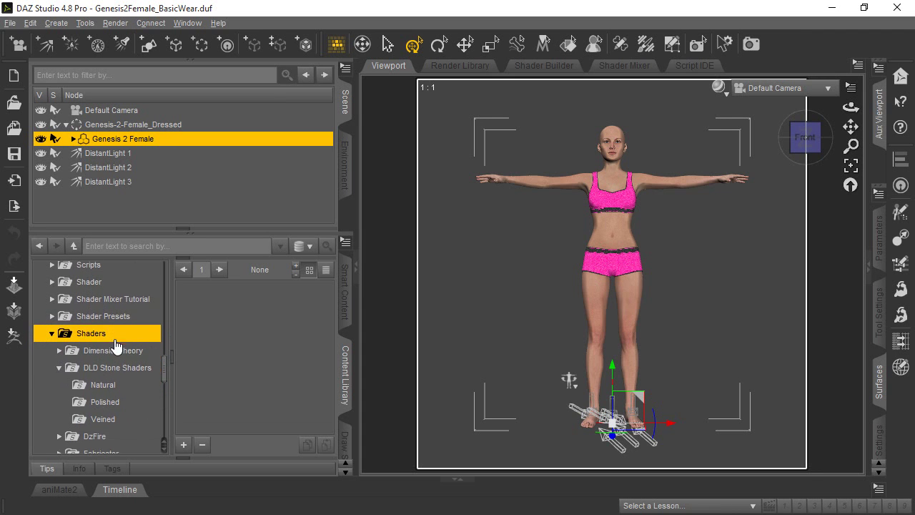
left_click(103, 350)
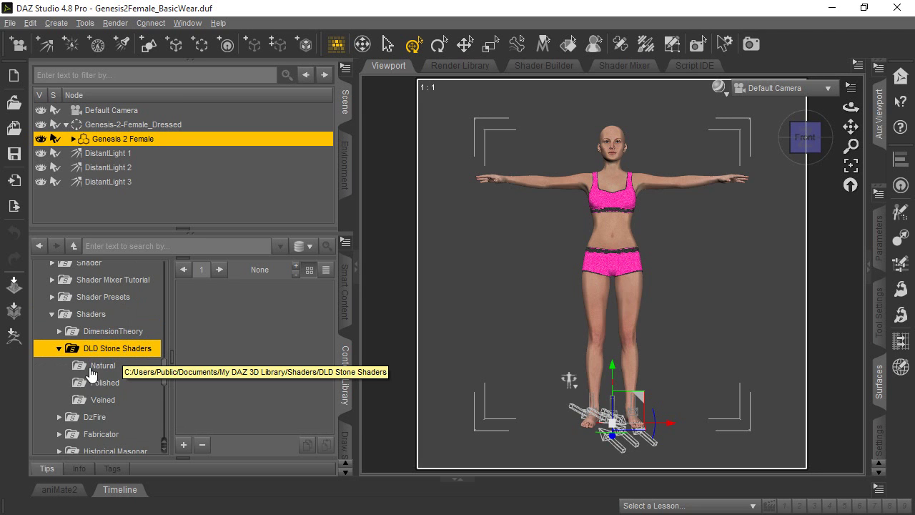
left_click(106, 384)
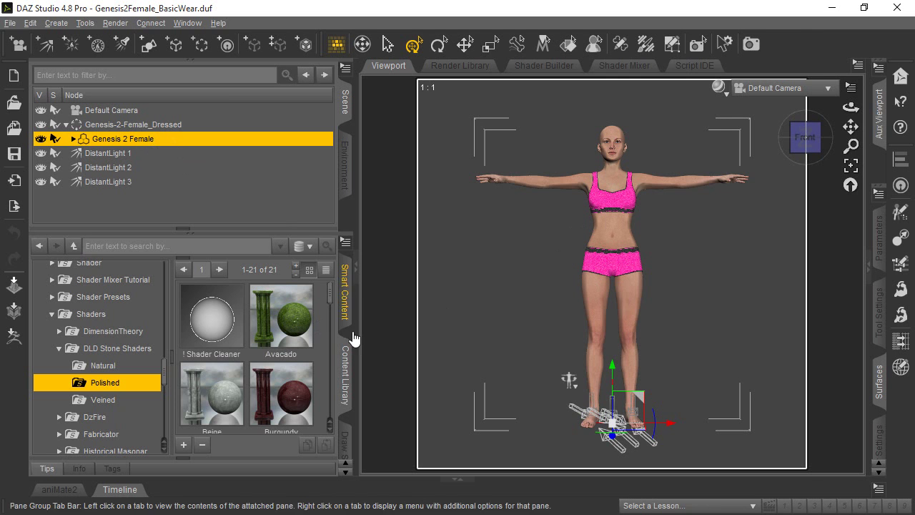
Step: Select the Avacado shader thumbnail in the Polished stone shaders folder
left_click(296, 319)
mouse_move(293, 324)
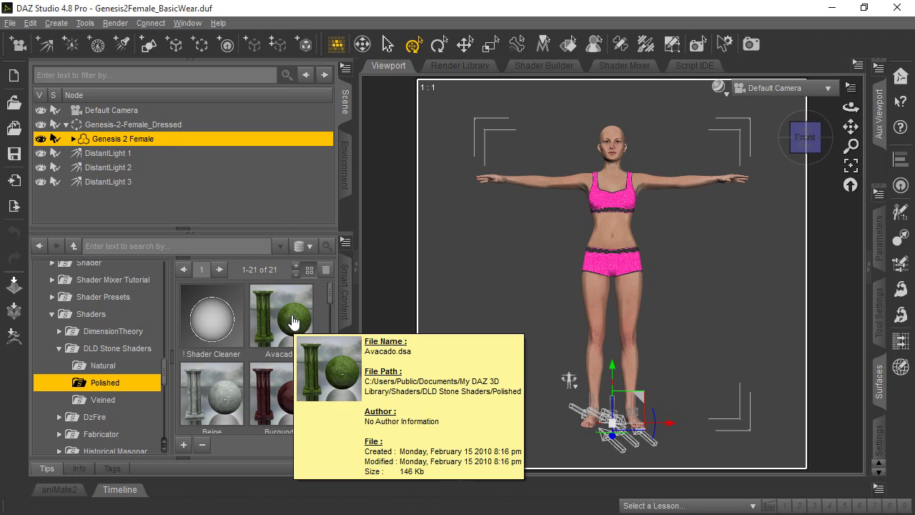
left_click(282, 314)
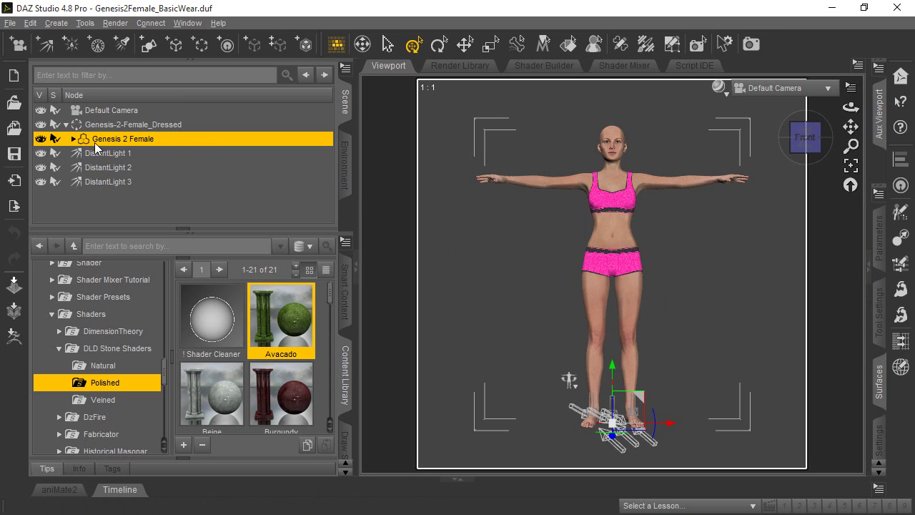
Step: Select all Genesis 2 Female surfaces and apply the Avacado stone shader to them
left_click(878, 374)
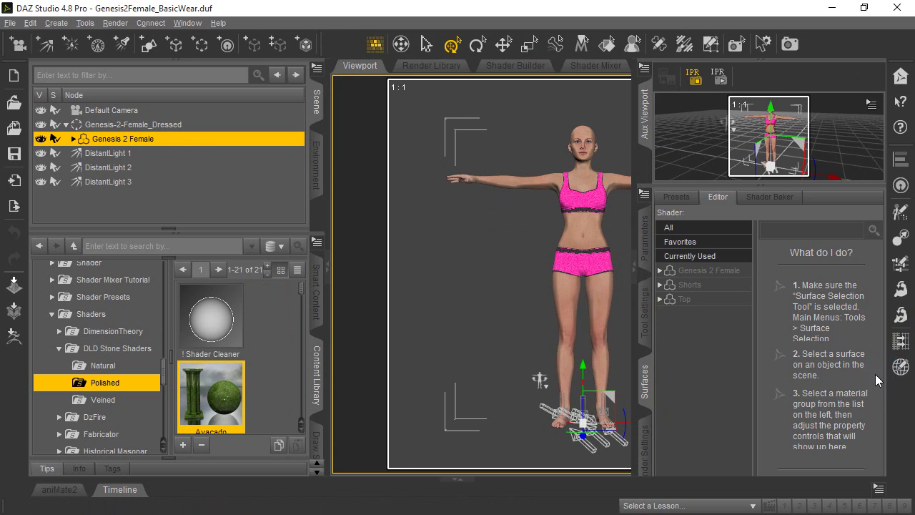
left_click(726, 274)
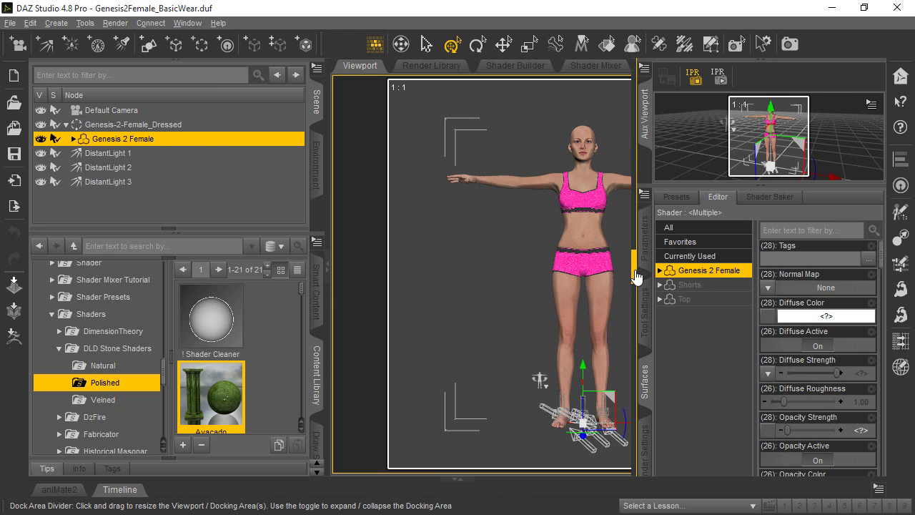
left_click(636, 272)
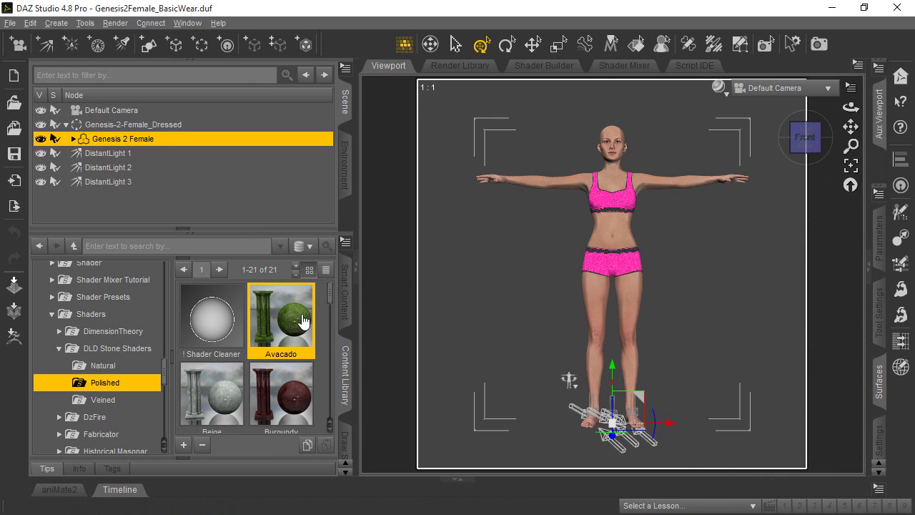
double_click(278, 313)
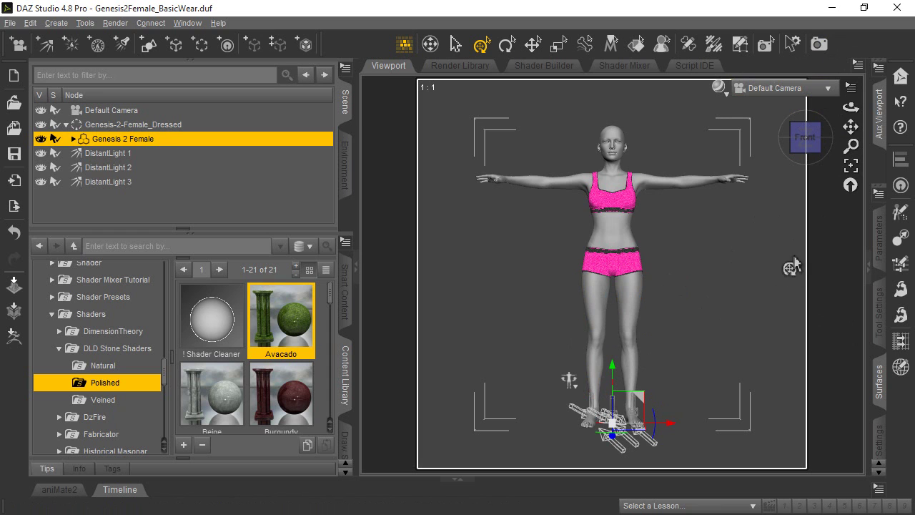
left_click(818, 45)
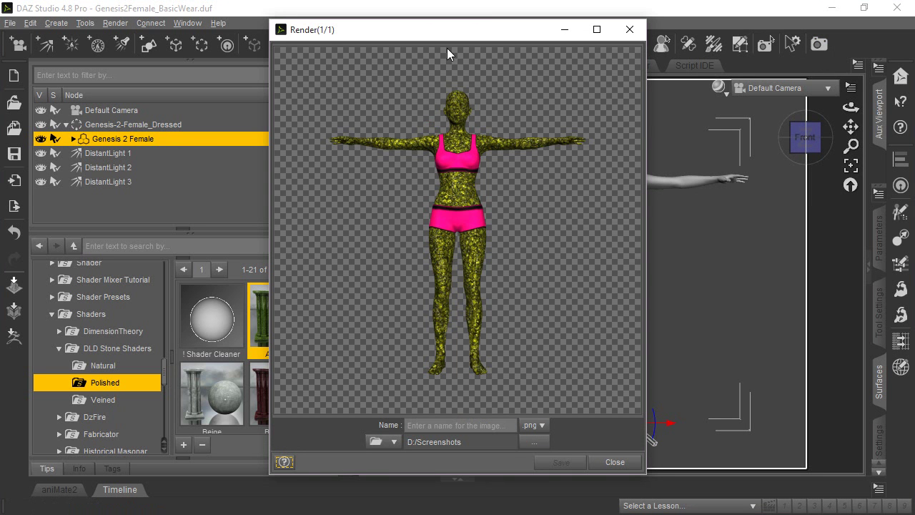
left_click_drag(448, 35, 582, 39)
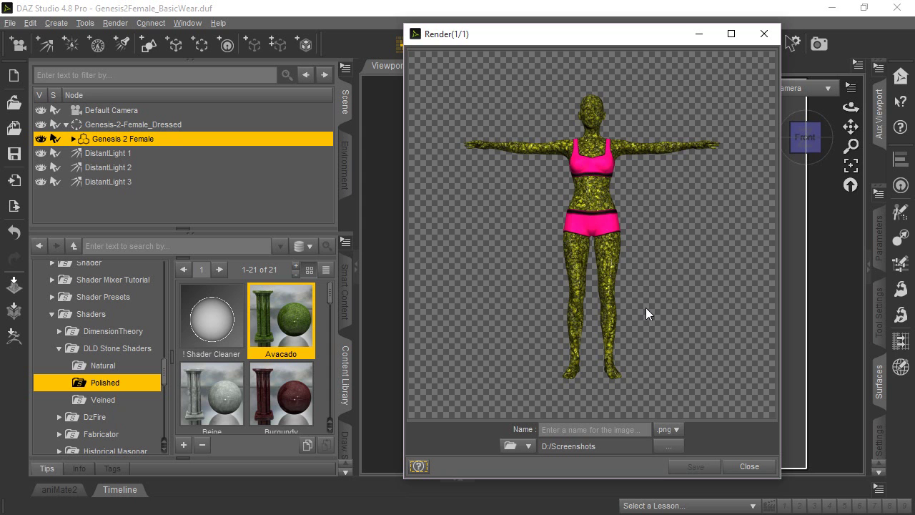
left_click(747, 467)
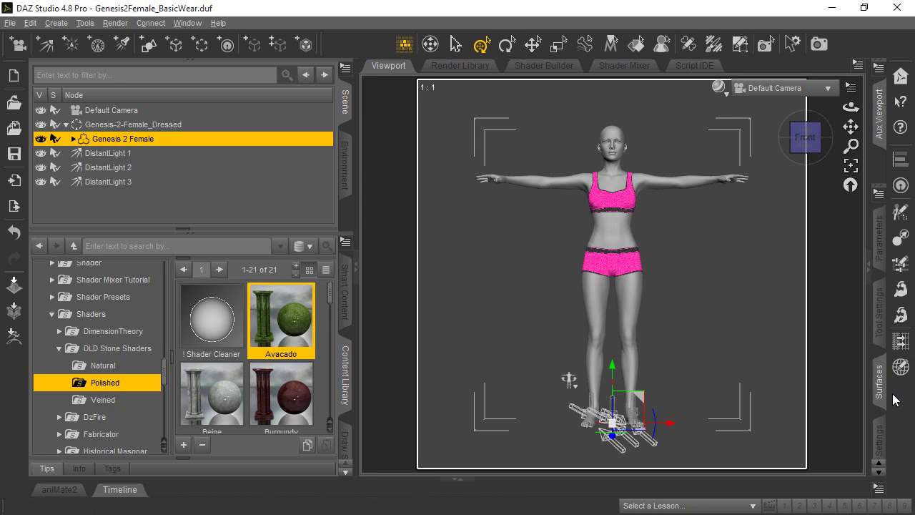
Step: Set the render engine to NVIDIA Iray and review its Environment Ground and Dome settings
left_click(882, 439)
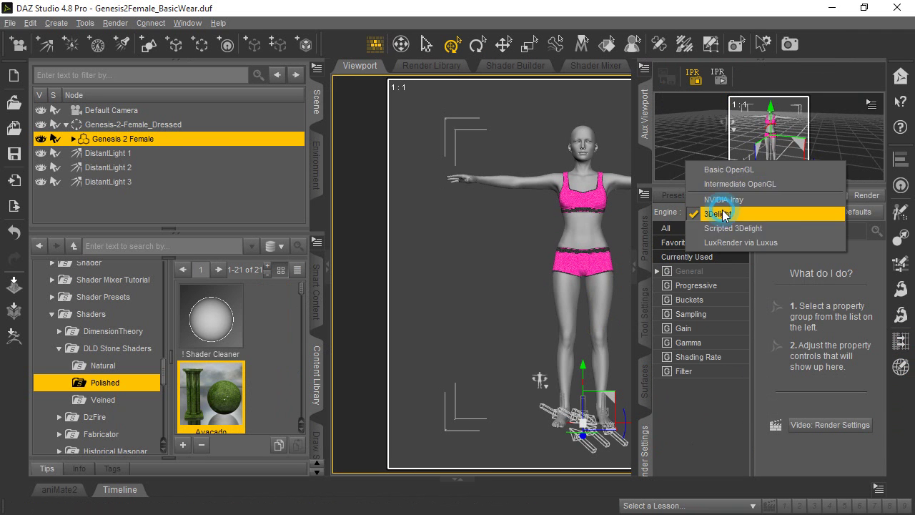
left_click(721, 211)
left_click(735, 200)
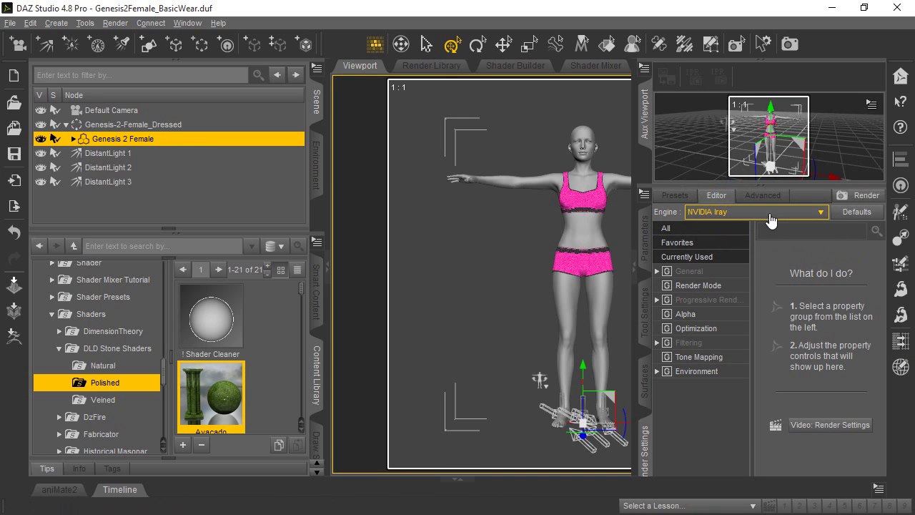
left_click(656, 371)
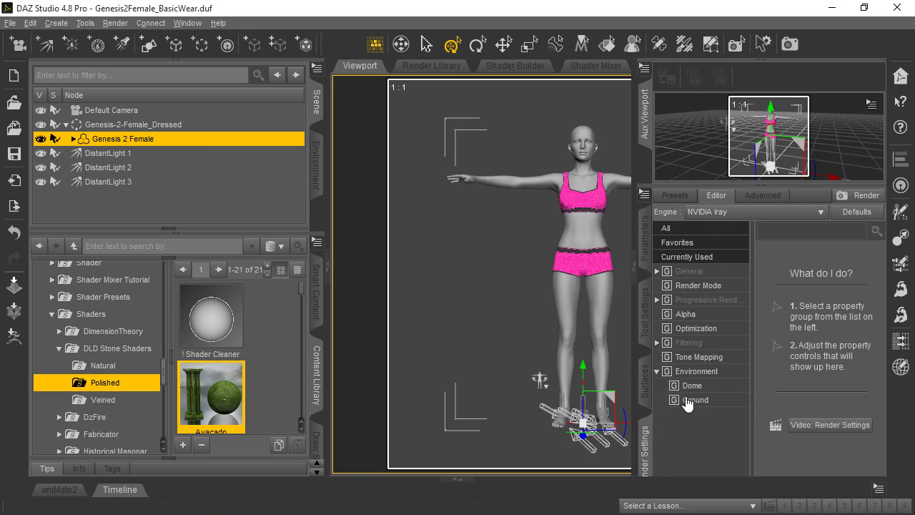
left_click(688, 399)
left_click(692, 385)
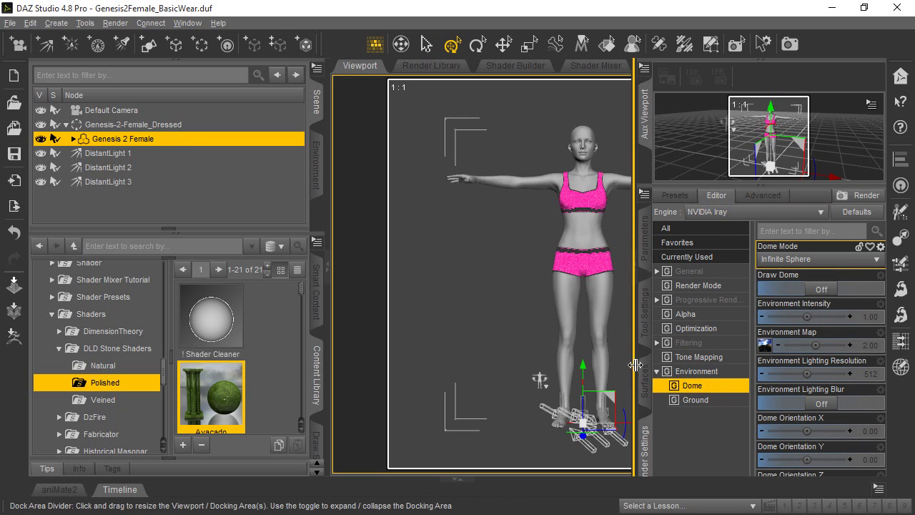
left_click(633, 266)
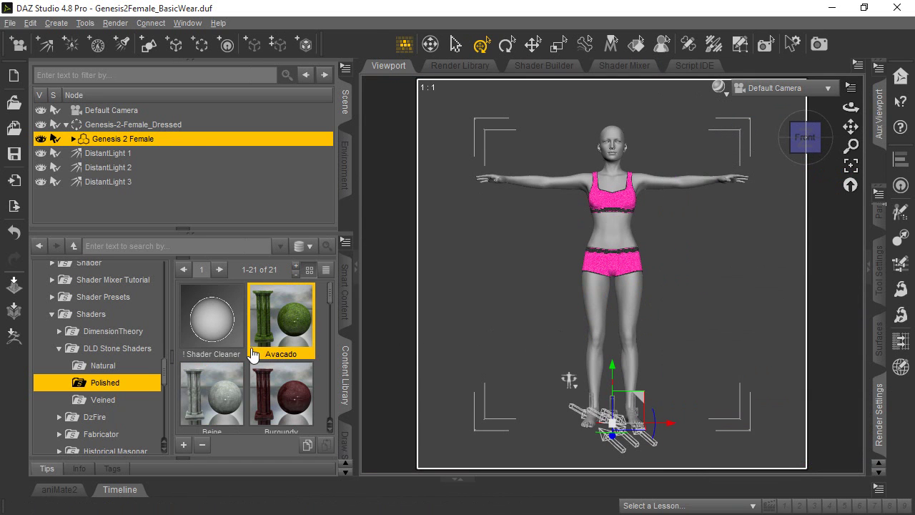
Step: Render the scene with Iray, drag the render window aside, and close the finished render
left_click(818, 48)
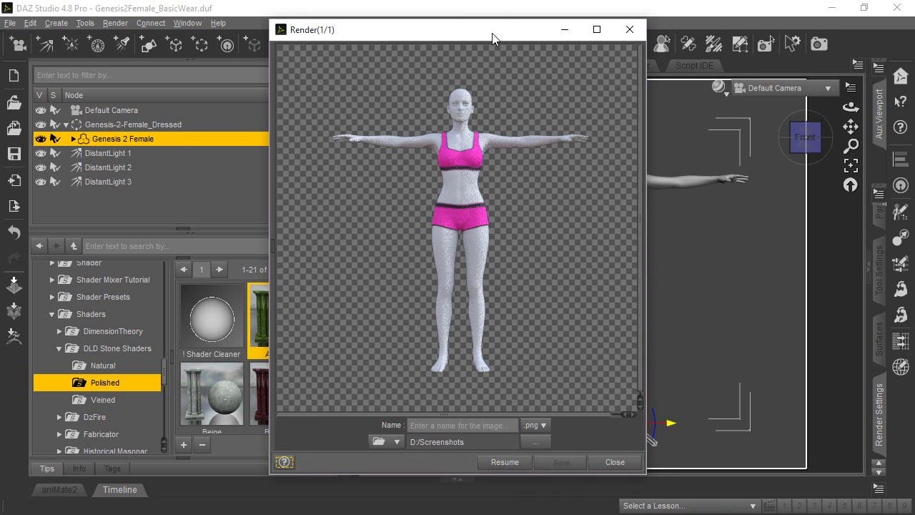
left_click_drag(490, 33, 507, 35)
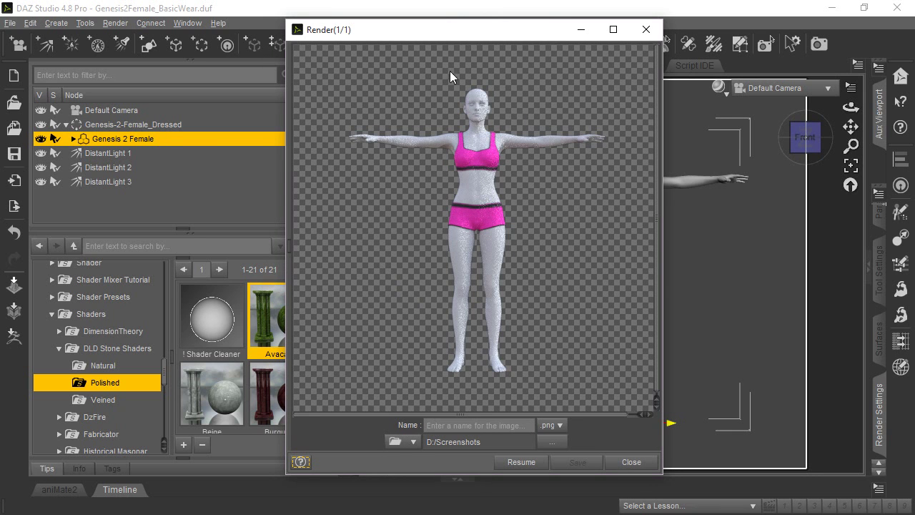
left_click_drag(469, 32, 533, 28)
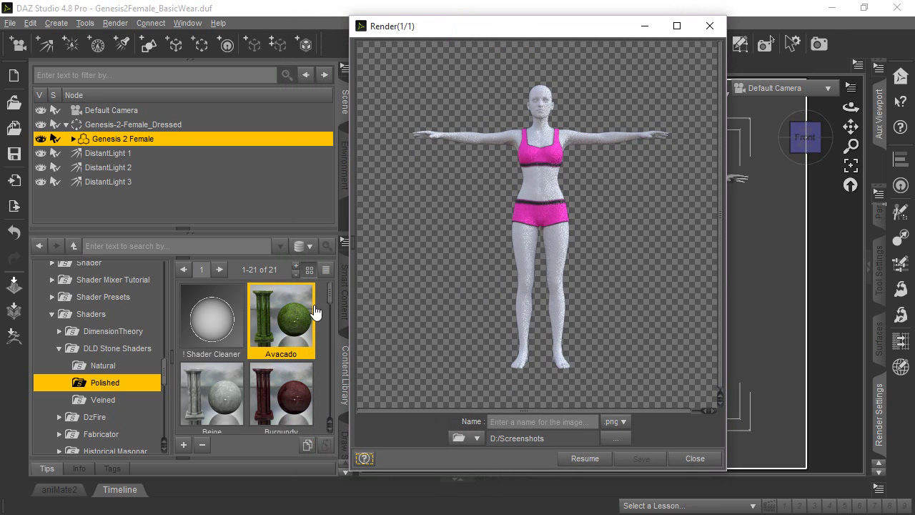
left_click(693, 458)
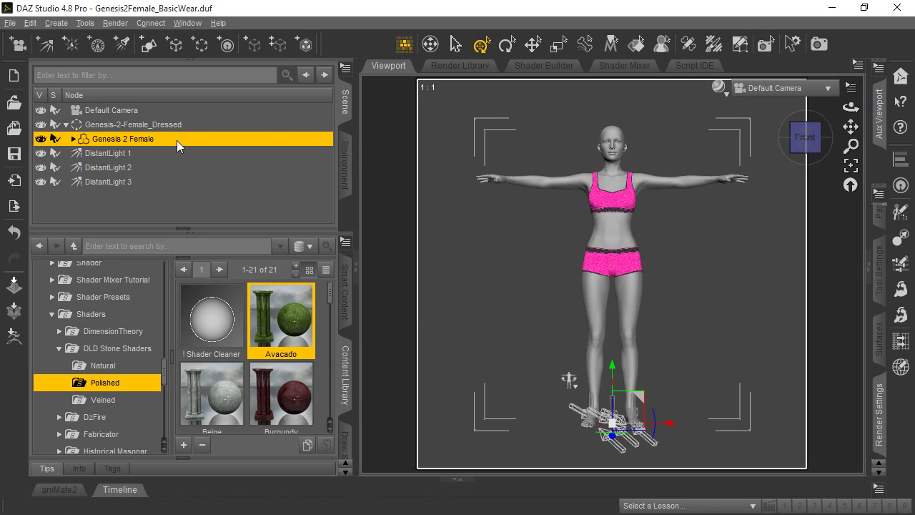
Step: Select the Shorts under Genesis 2 Female and pick their Cloth surface in the Surfaces pane
left_click(73, 140)
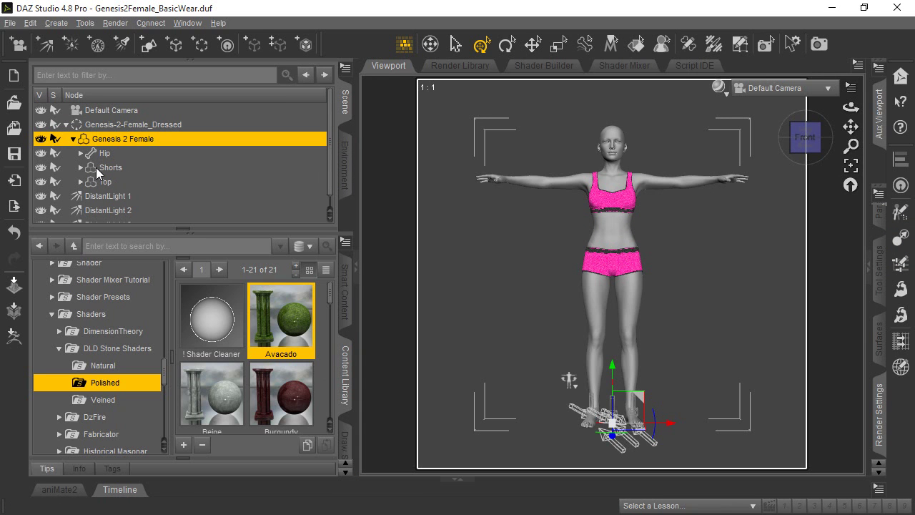
left_click(97, 168)
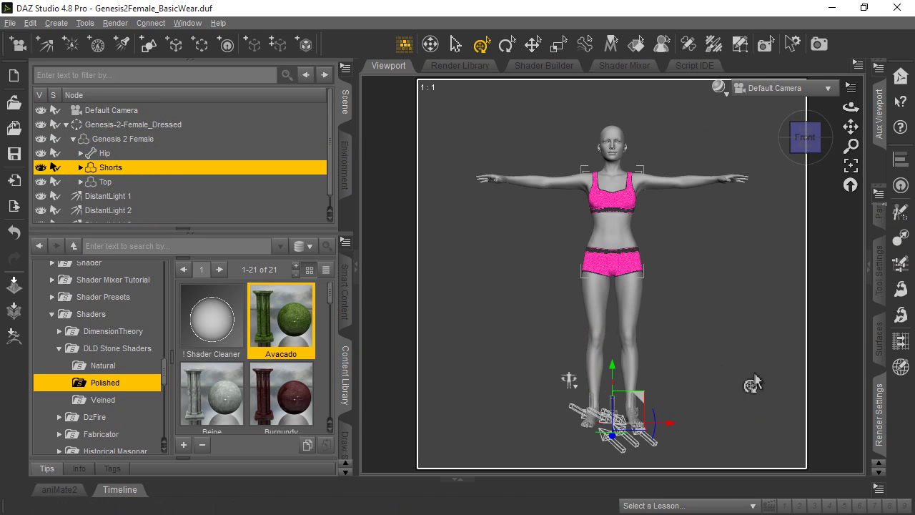
left_click(881, 341)
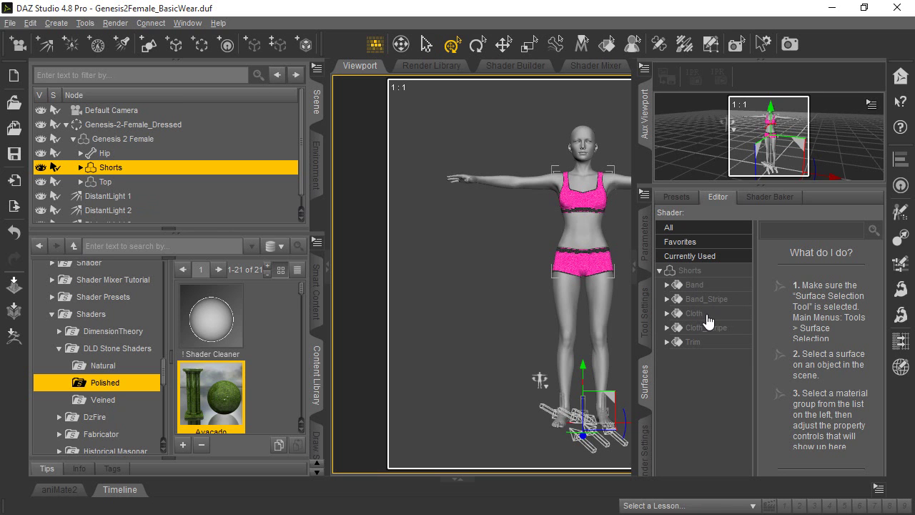
left_click(704, 315)
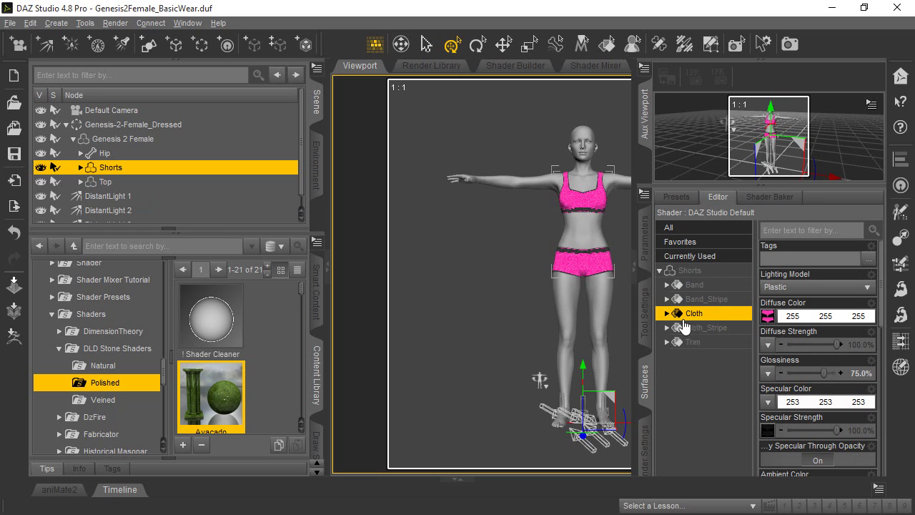
Step: Apply the Polished Grape stone shader to the shorts' Cloth surface
left_click(633, 266)
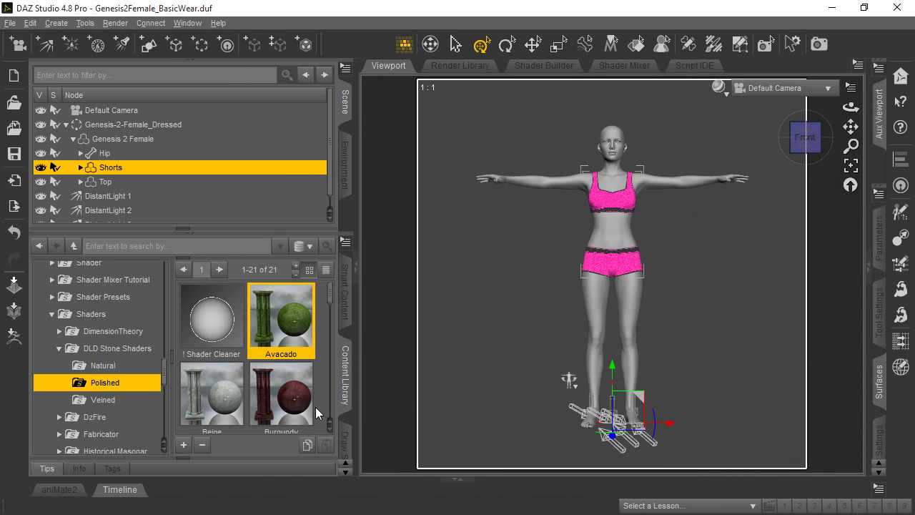
scroll(257, 382, "down", 2)
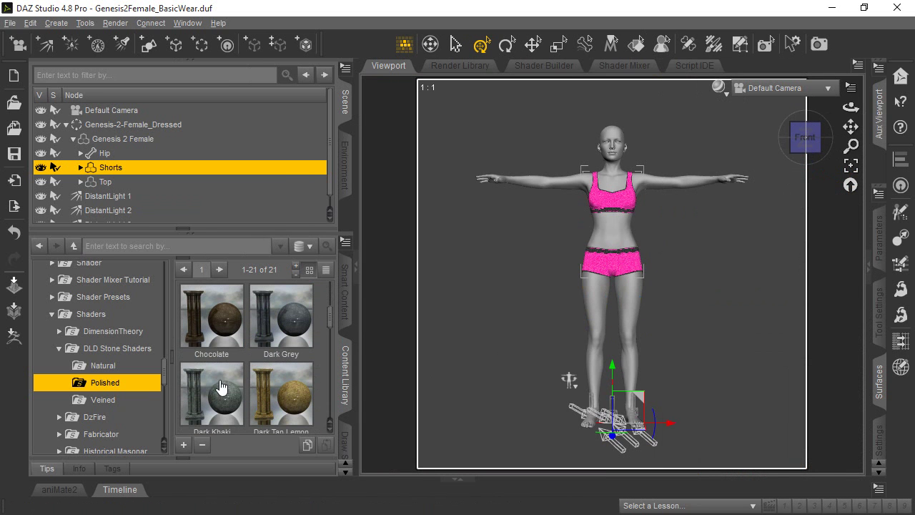
scroll(273, 377, "down", 3)
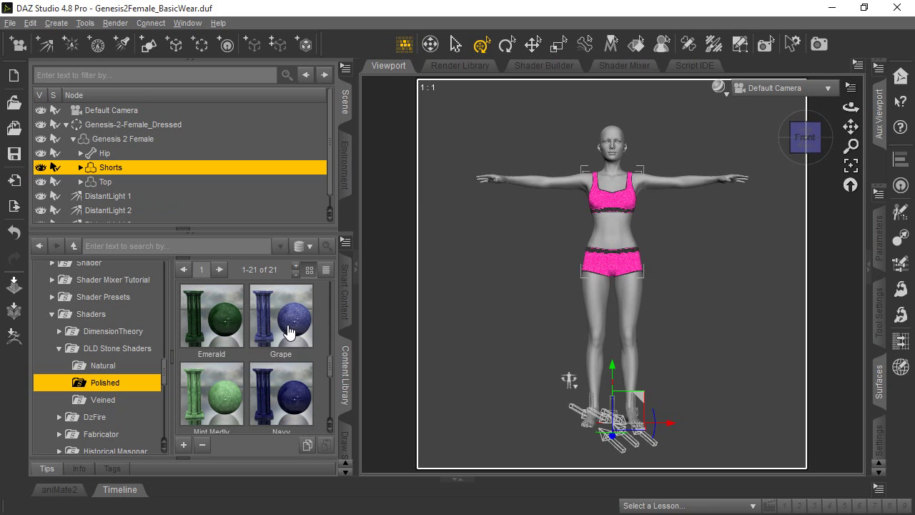
mouse_move(269, 389)
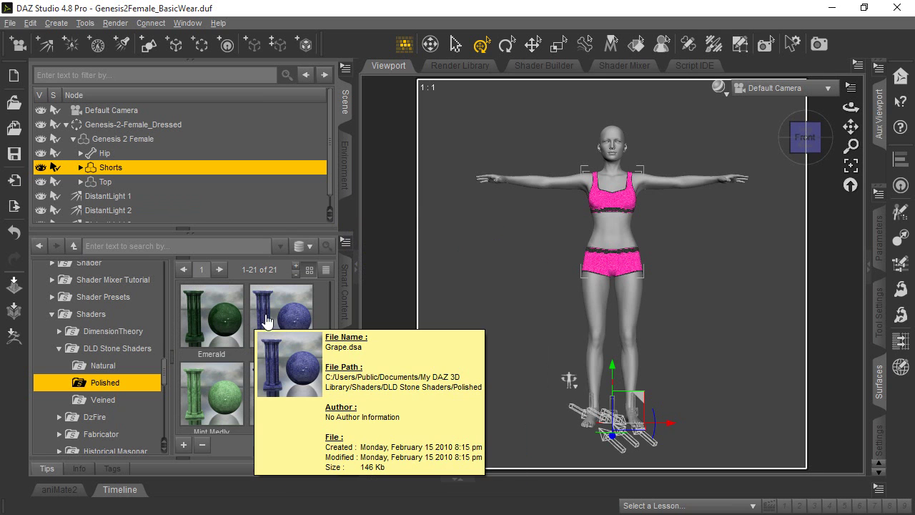
double_click(276, 317)
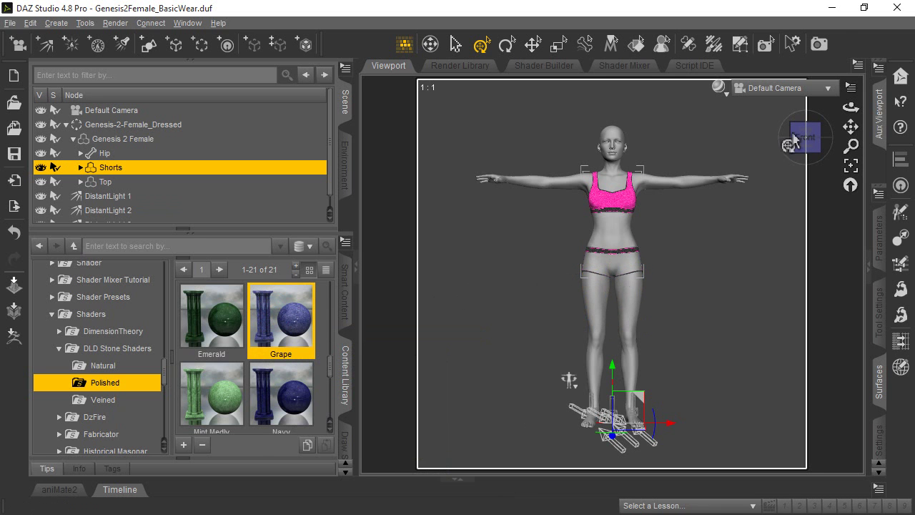
Step: Start a render, then cancel it and close the empty render window
left_click(819, 45)
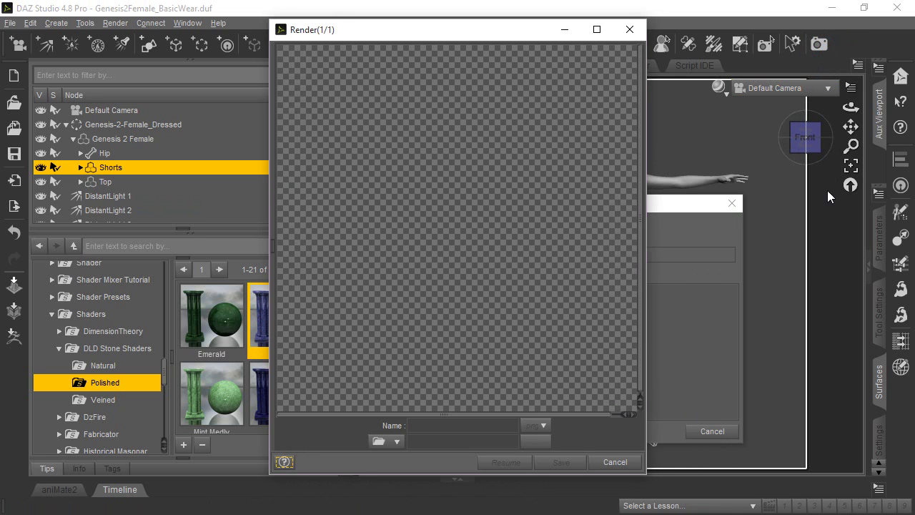
left_click(615, 462)
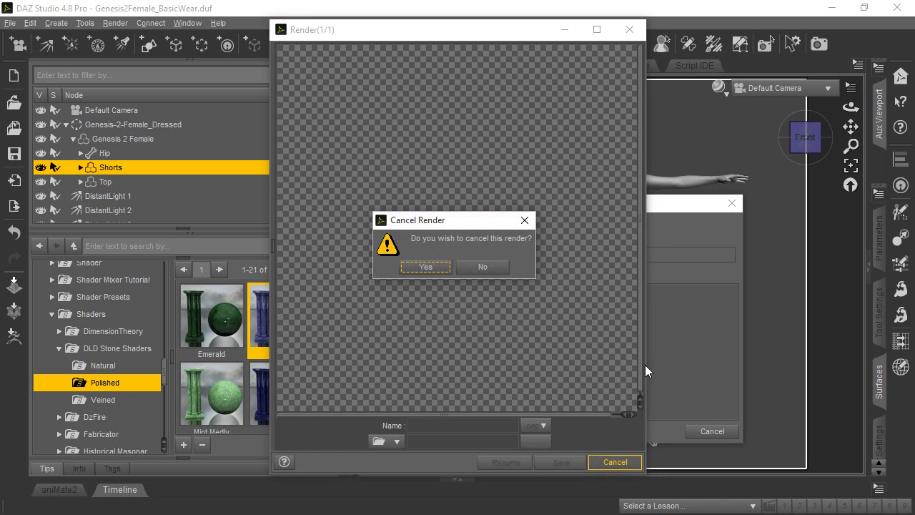
left_click(435, 271)
left_click(602, 459)
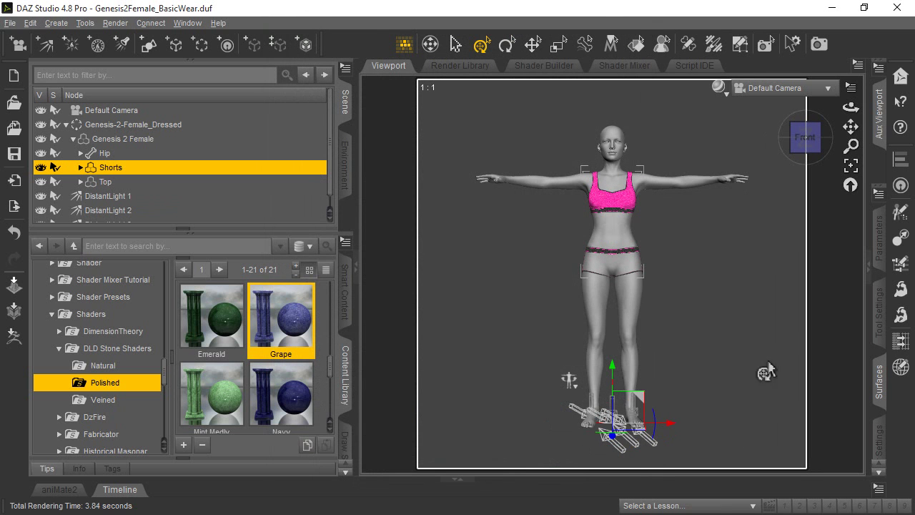
Step: Switch the render engine from NVIDIA Iray to 3Delight in Render Settings
left_click(879, 438)
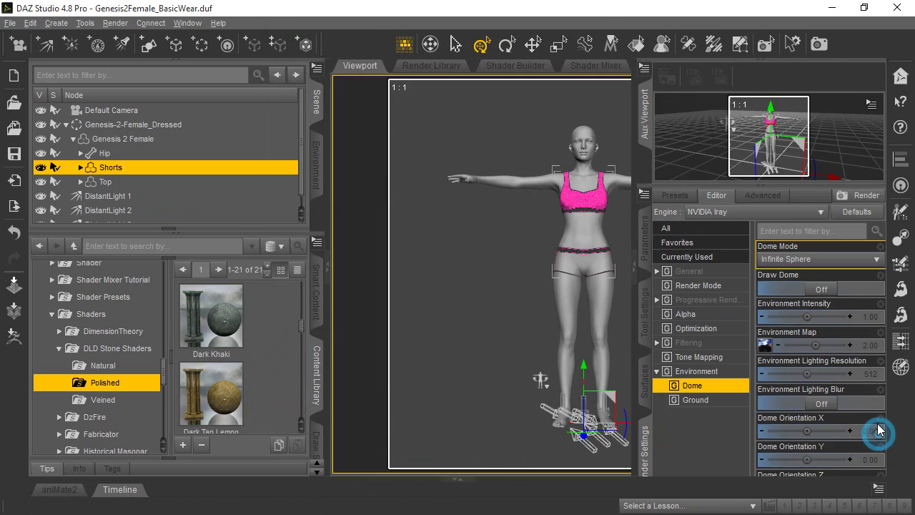
left_click(760, 212)
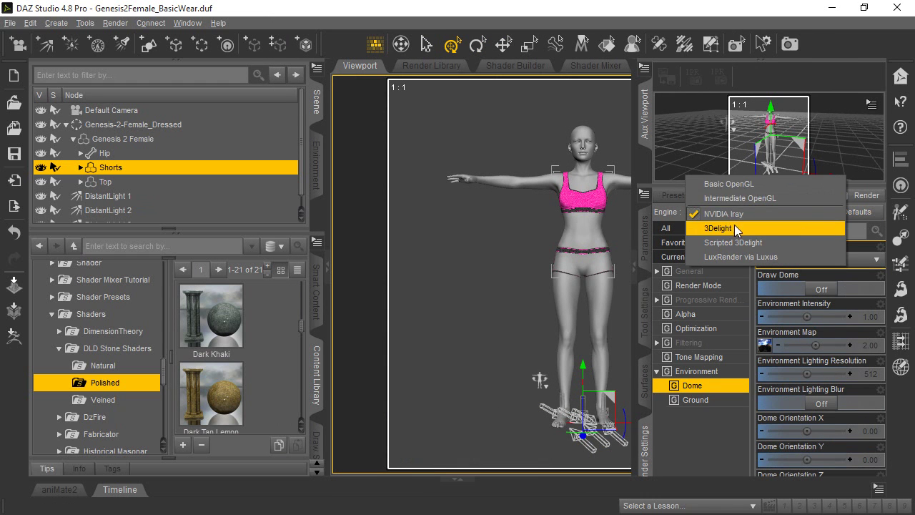
left_click(735, 229)
left_click(634, 268)
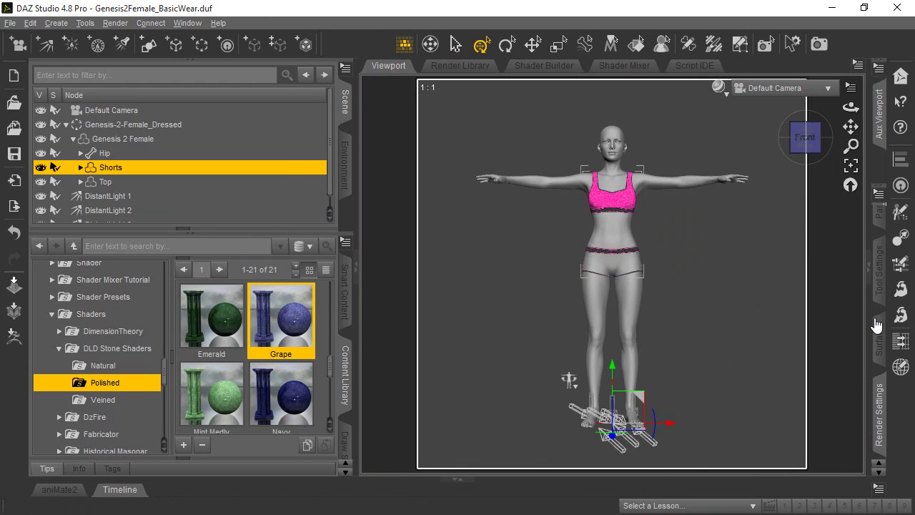
Step: Render the scene with 3Delight and close the finished render window
left_click(821, 44)
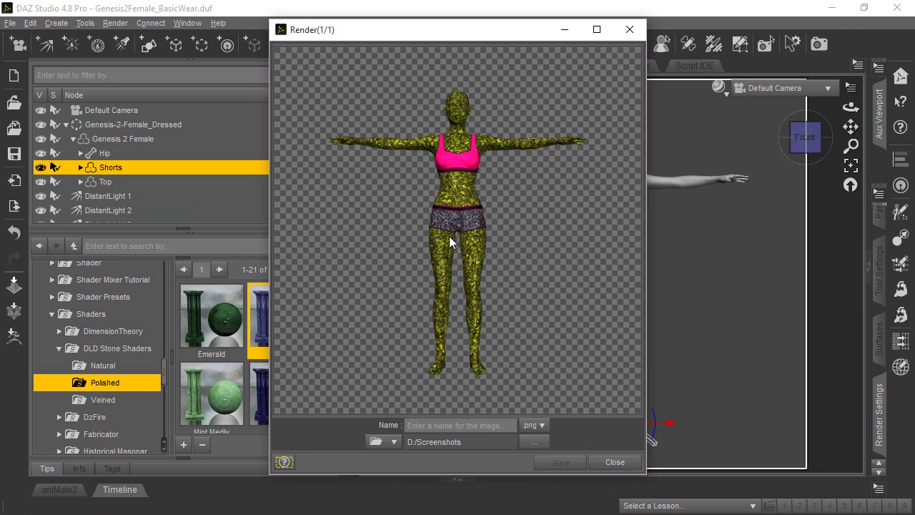
left_click(615, 462)
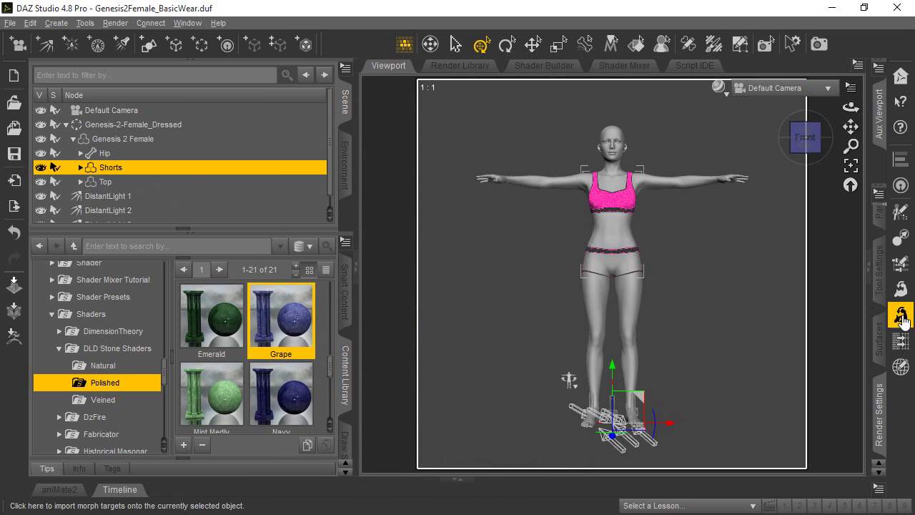
left_click(882, 343)
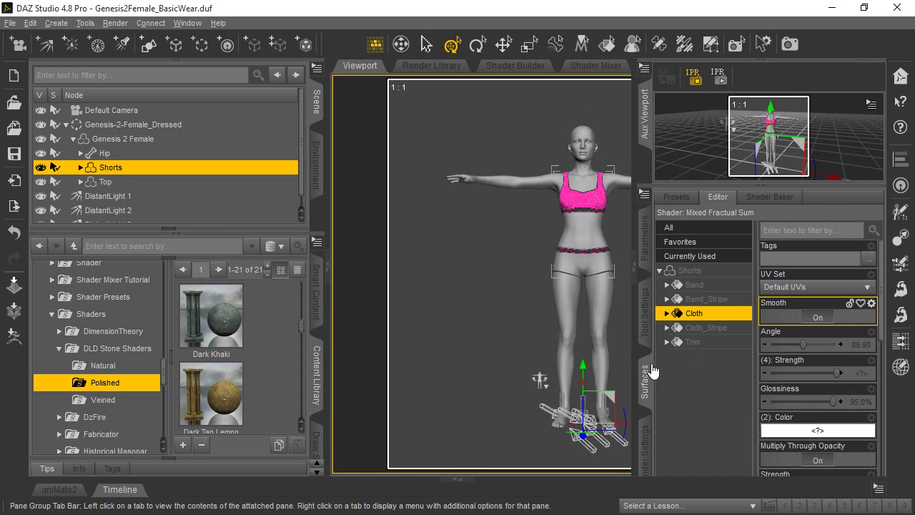
left_click(636, 277)
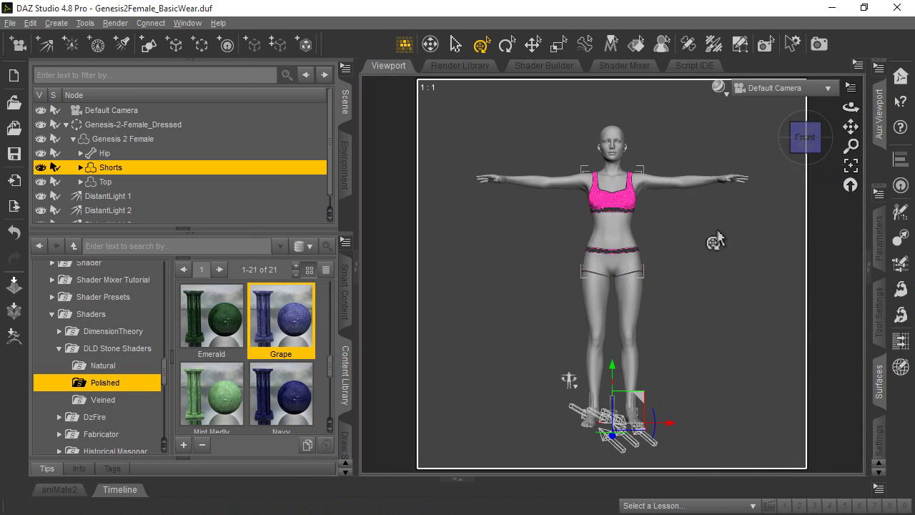